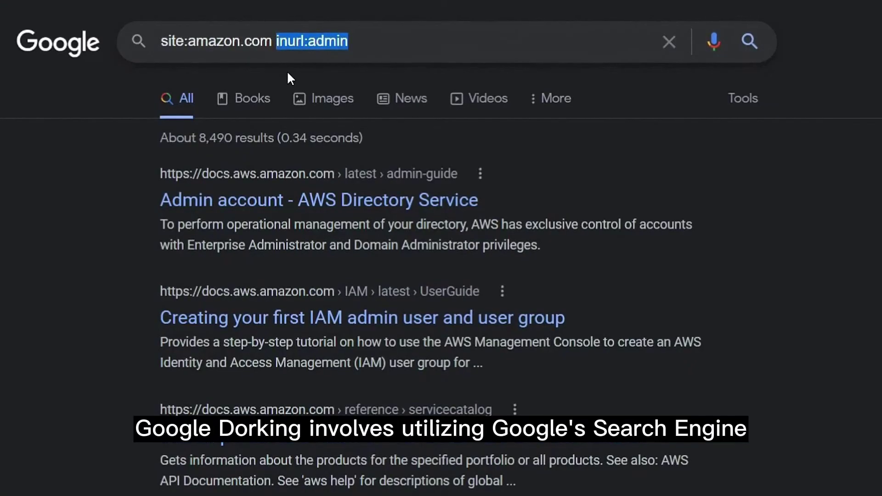
Restrict the amazon.com search to PDF files with filetype:PDF and scan the results
{"action": "type", "text": "e:PDF"}
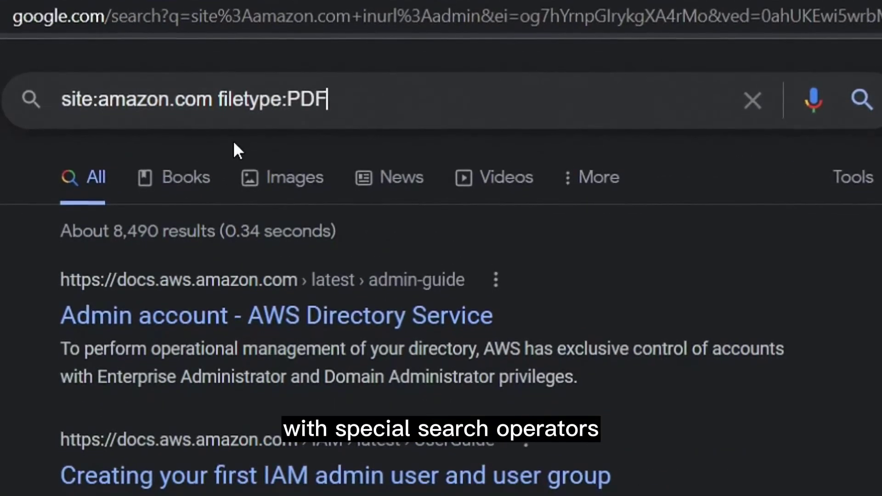
{"action": "key", "text": "Return"}
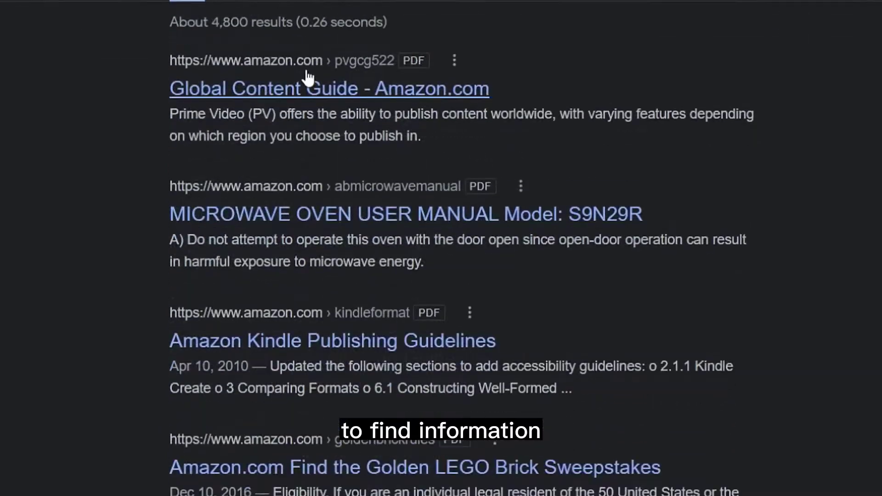
{"action": "scroll", "coordinate": [308, 78], "scroll_direction": "down", "scroll_amount": 3}
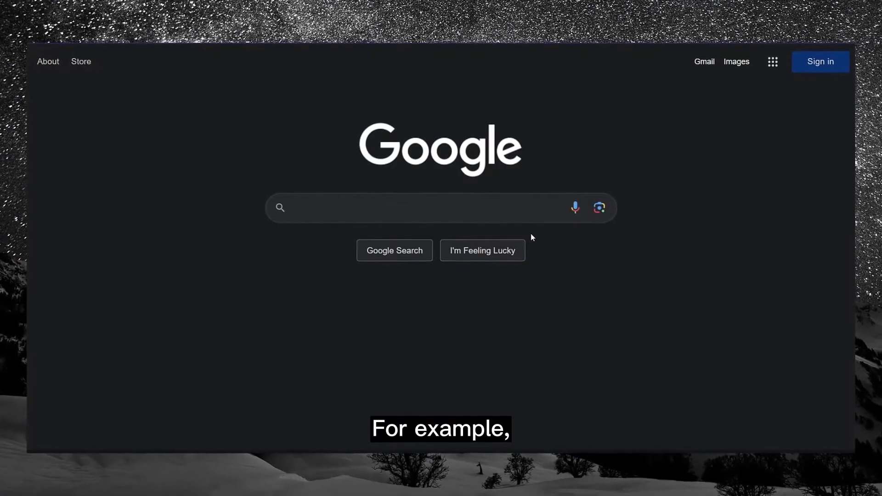
Search for 'wireless wifi adapters' and scroll through the results
{"action": "type", "text": "wireless wifi adapters"}
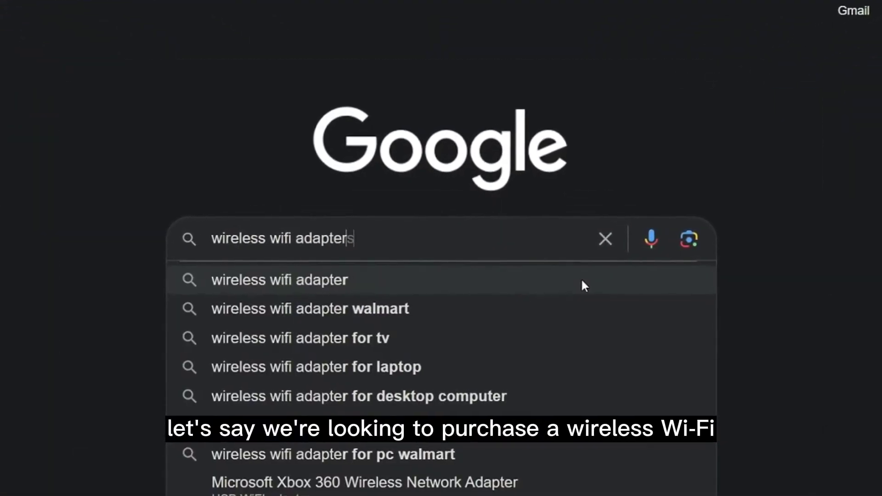
{"action": "left_click", "coordinate": [585, 277]}
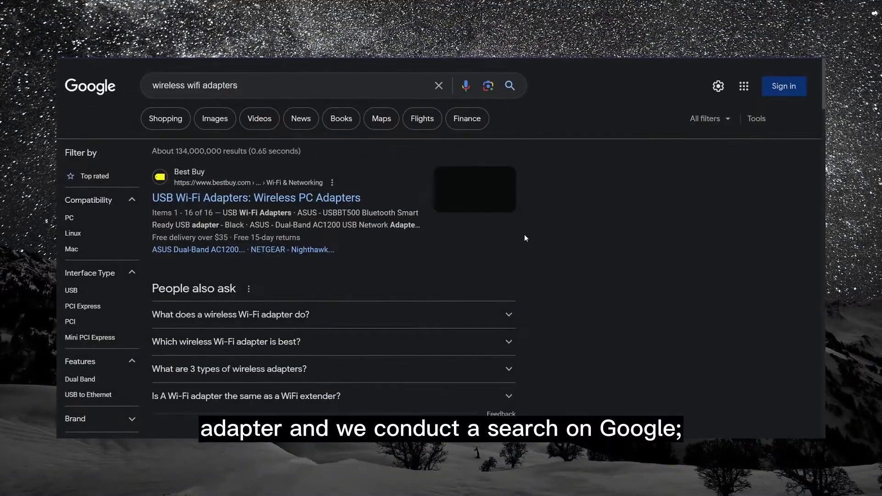
{"action": "scroll", "coordinate": [524, 235], "scroll_direction": "down", "scroll_amount": 3}
{"action": "scroll", "coordinate": [526, 238], "scroll_direction": "down", "scroll_amount": 10}
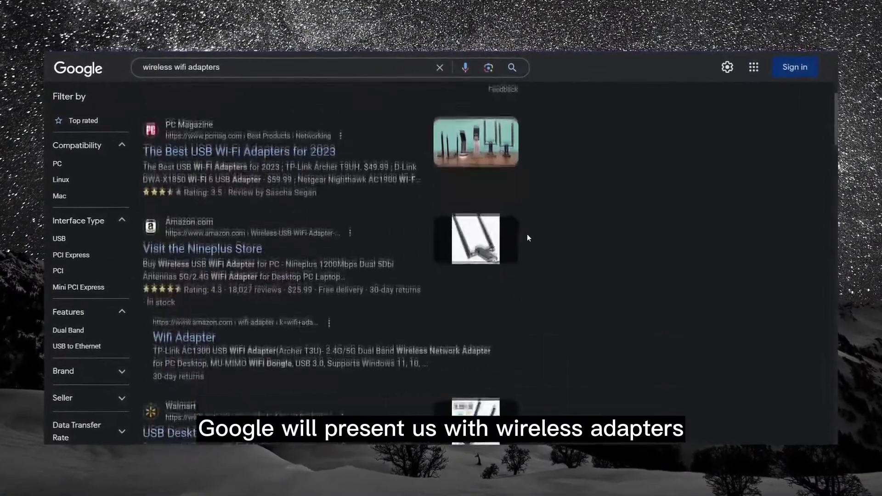
{"action": "scroll", "coordinate": [529, 235], "scroll_direction": "down", "scroll_amount": 10}
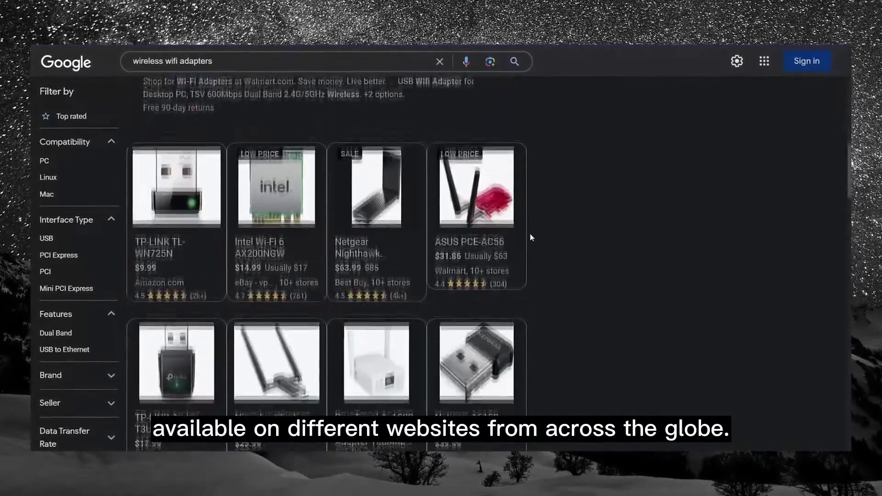
{"action": "scroll", "coordinate": [525, 238], "scroll_direction": "down", "scroll_amount": 5}
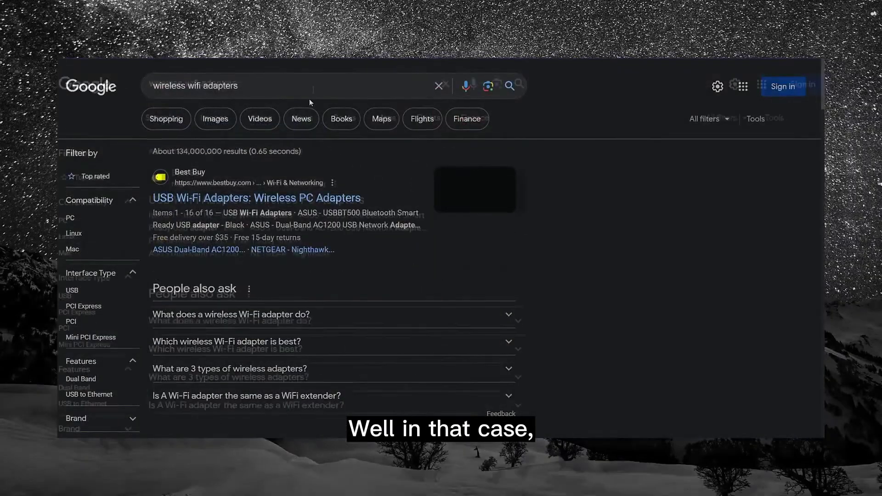
Limit the wireless wifi adapters search to amazon.com with site:amazon.com
{"action": "left_click", "coordinate": [311, 92]}
{"action": "type", "text": "site:amazon.com"}
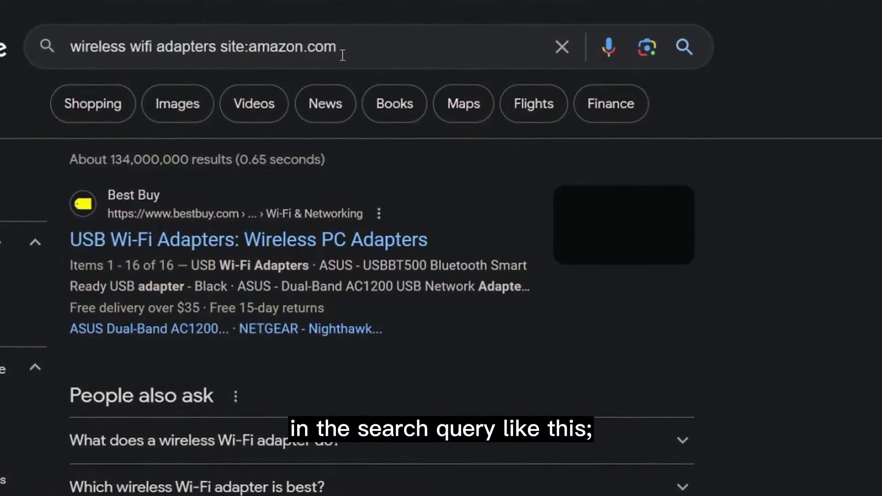
{"action": "key", "text": "Return"}
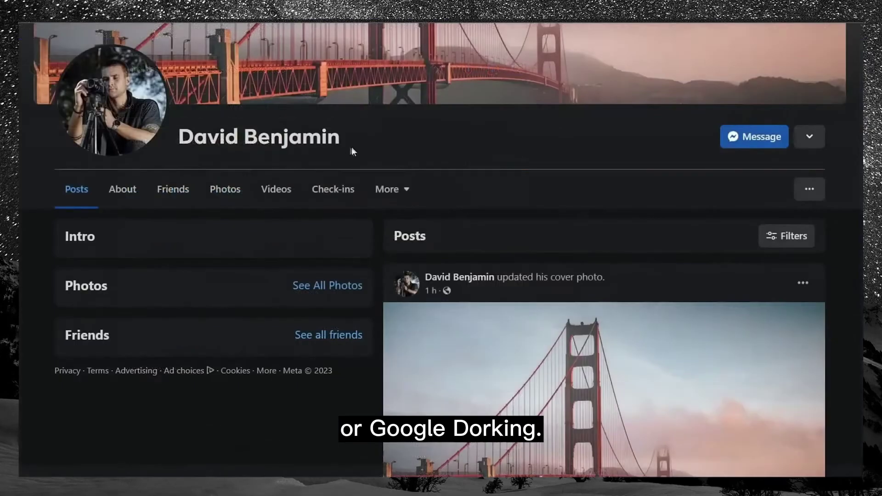
Select the person's name on the profile and start a quoted-name search limited to pdf, xlsx or docx files
{"action": "left_click_drag", "start_coordinate": [340, 142], "coordinate": [192, 140]}
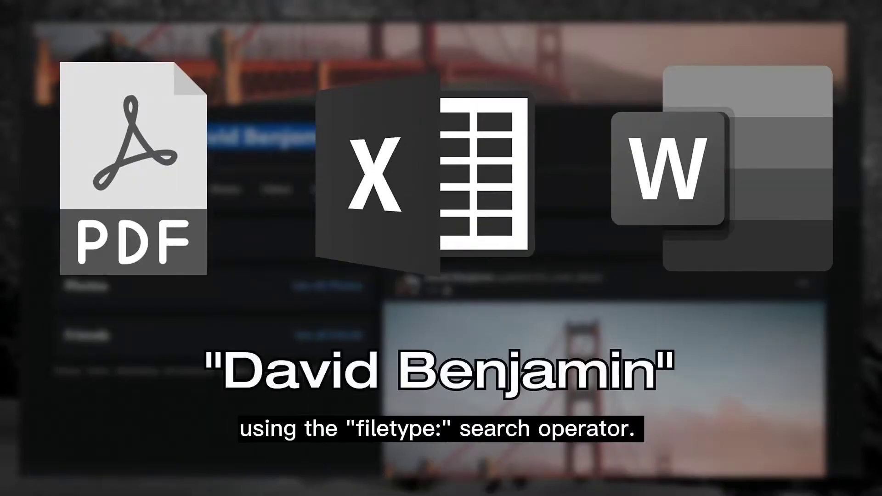
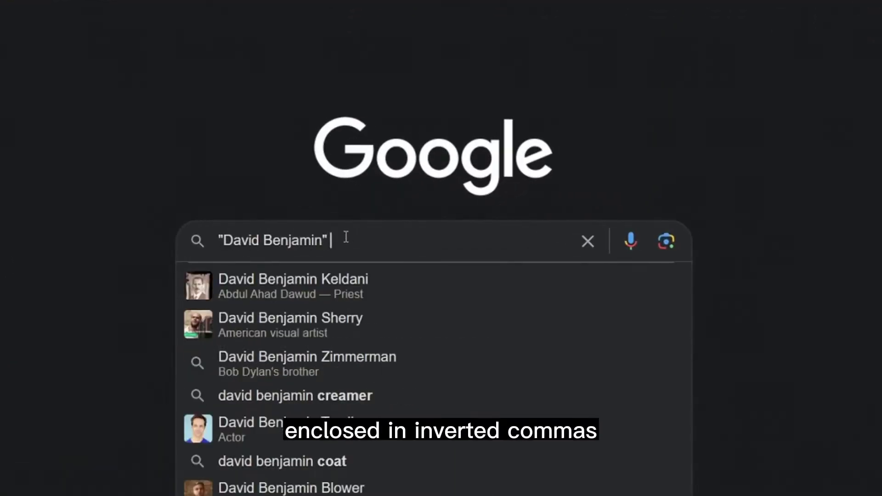
{"action": "type", "text": "filetype:p"}
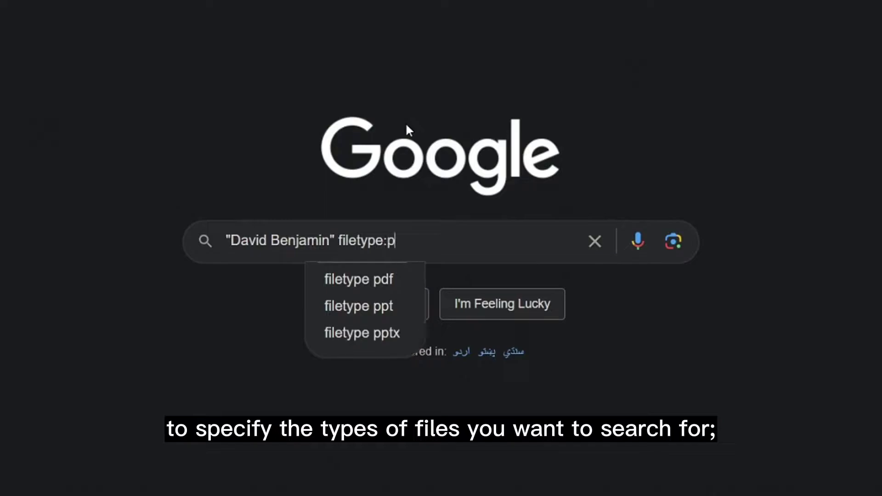
{"action": "type", "text": "df OR filetype:xlsx OR filetype:docx"}
Run the quoted-name search with filetype:pdf OR filetype:xlsx OR filetype:docx
{"action": "left_click_drag", "start_coordinate": [411, 241], "coordinate": [432, 244]}
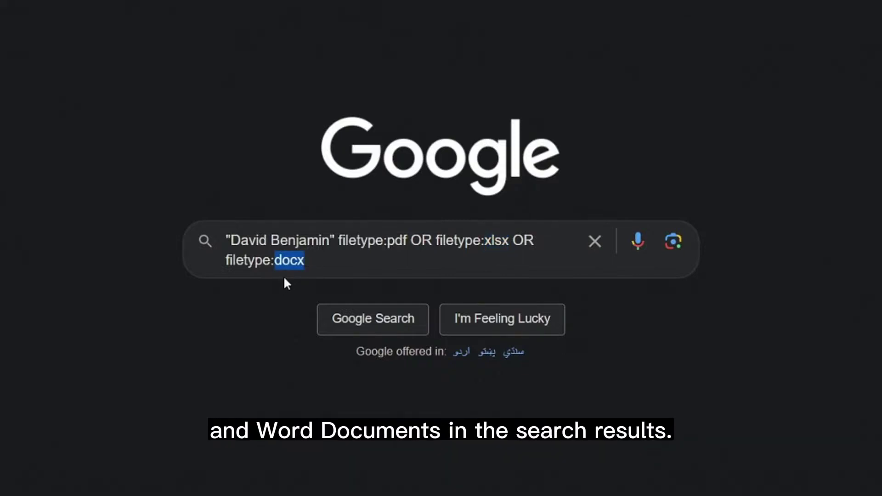
{"action": "key", "text": "Return"}
Browse the PDF results, then open Exploit Database's Google Hacking Database (GHDB) page
{"action": "scroll", "coordinate": [370, 216], "scroll_direction": "down", "scroll_amount": 5}
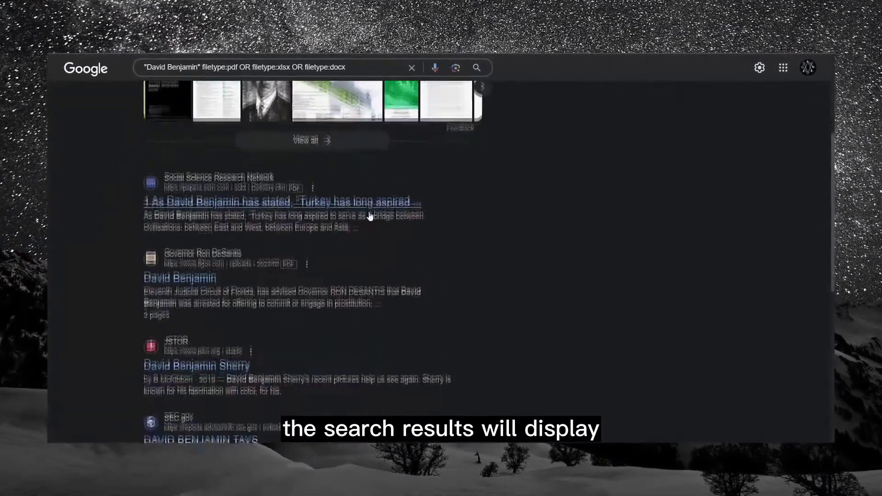
{"action": "scroll", "coordinate": [370, 216], "scroll_direction": "down", "scroll_amount": 10}
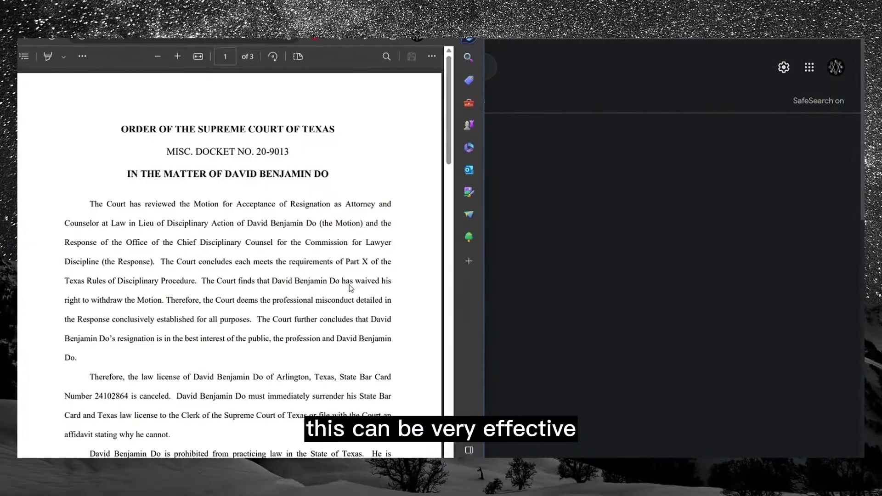
{"action": "scroll", "coordinate": [351, 288], "scroll_direction": "down", "scroll_amount": 10}
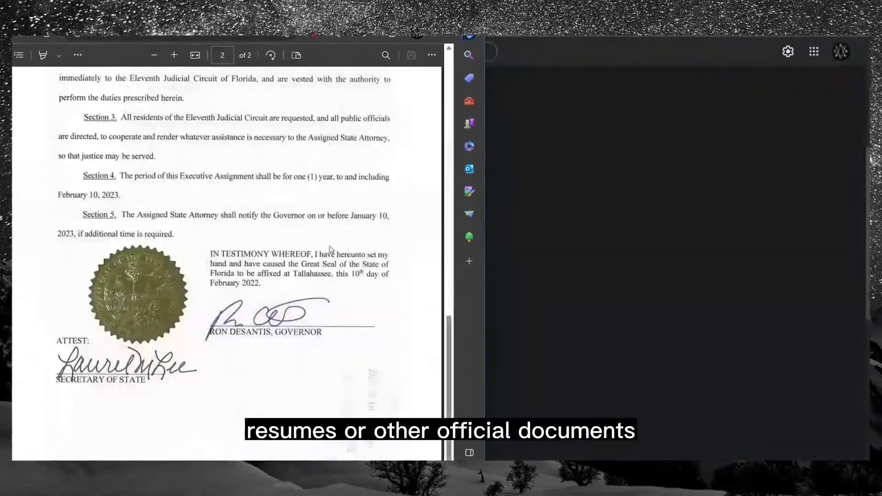
{"action": "scroll", "coordinate": [363, 276], "scroll_direction": "up", "scroll_amount": 5}
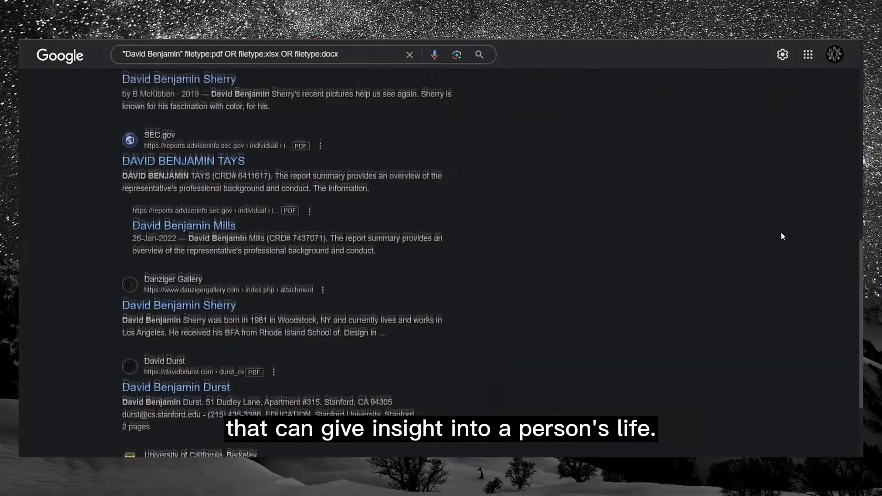
{"action": "scroll", "coordinate": [781, 231], "scroll_direction": "up", "scroll_amount": 10}
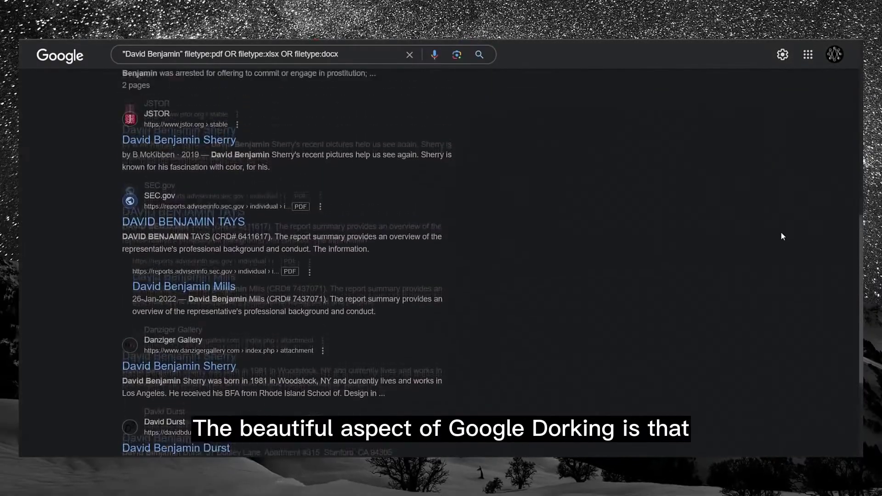
{"action": "scroll", "coordinate": [783, 236], "scroll_direction": "up", "scroll_amount": 3}
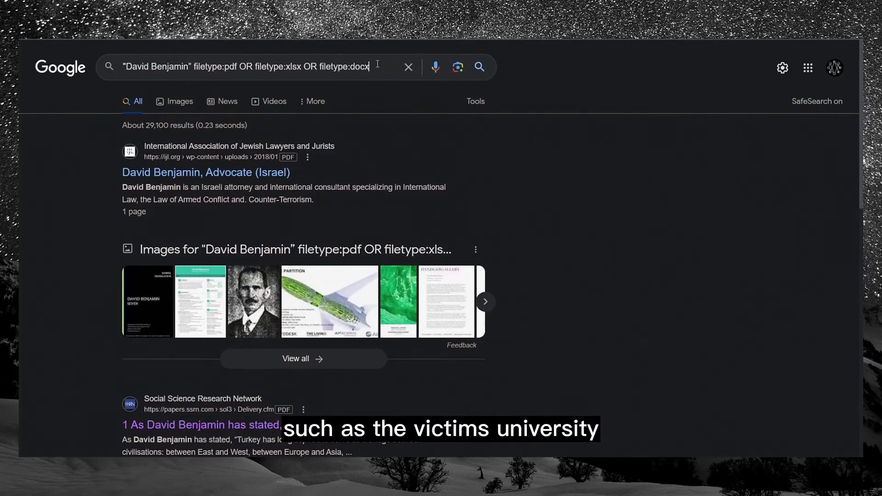
{"action": "type", "text": "site:"}
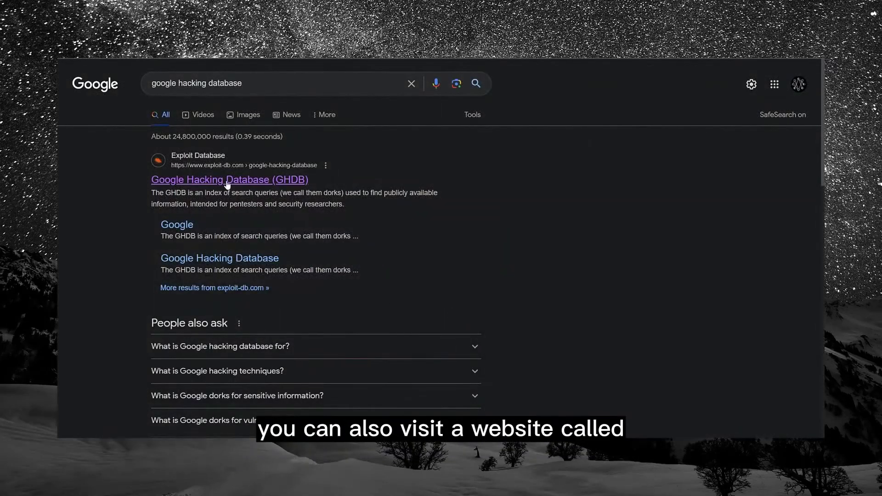
{"action": "left_click", "coordinate": [208, 142]}
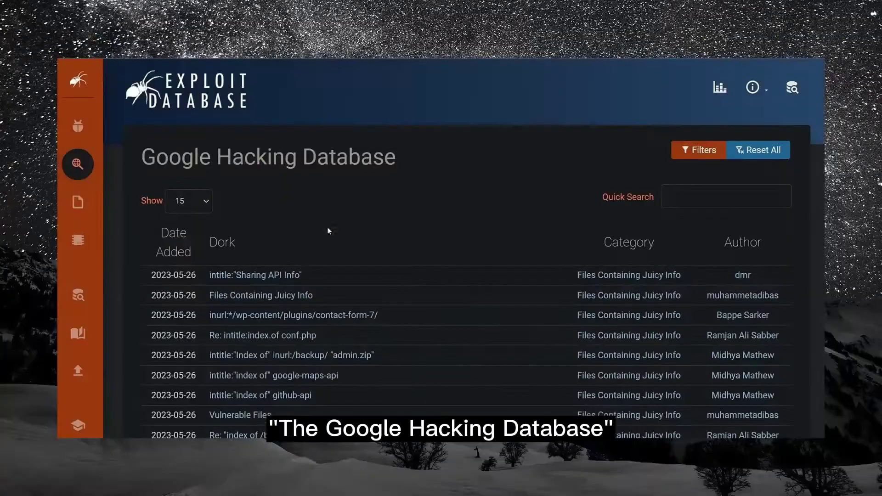
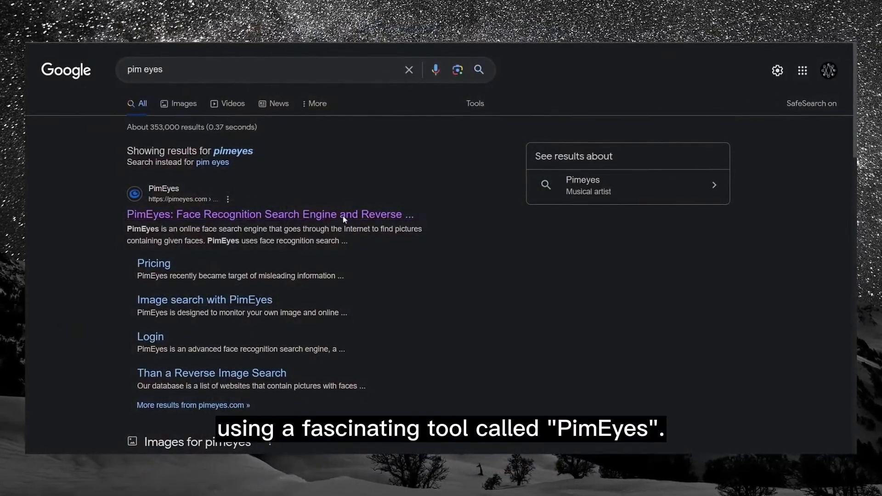
Go to the PimEyes face search homepage from the Google results
{"action": "left_click", "coordinate": [345, 215]}
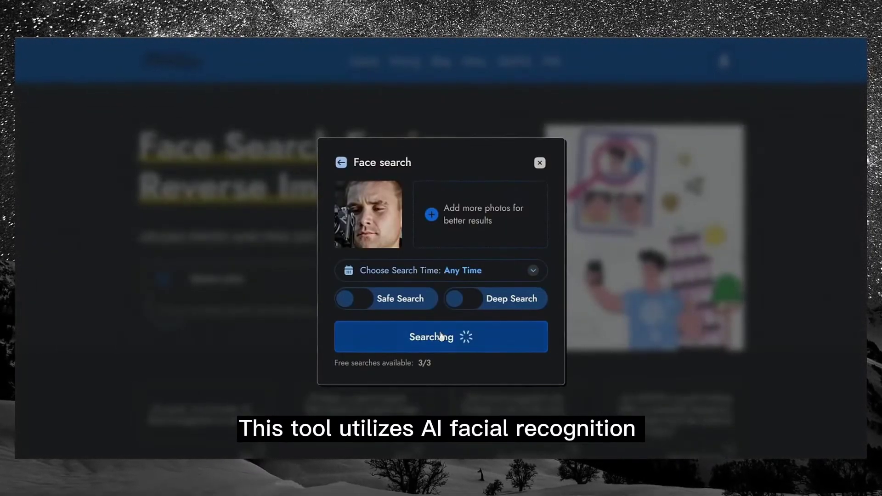
Scroll through the grid of about 188 matching face results
{"action": "scroll", "coordinate": [771, 261], "scroll_direction": "down", "scroll_amount": 5}
{"action": "scroll", "coordinate": [772, 266], "scroll_direction": "down", "scroll_amount": 10}
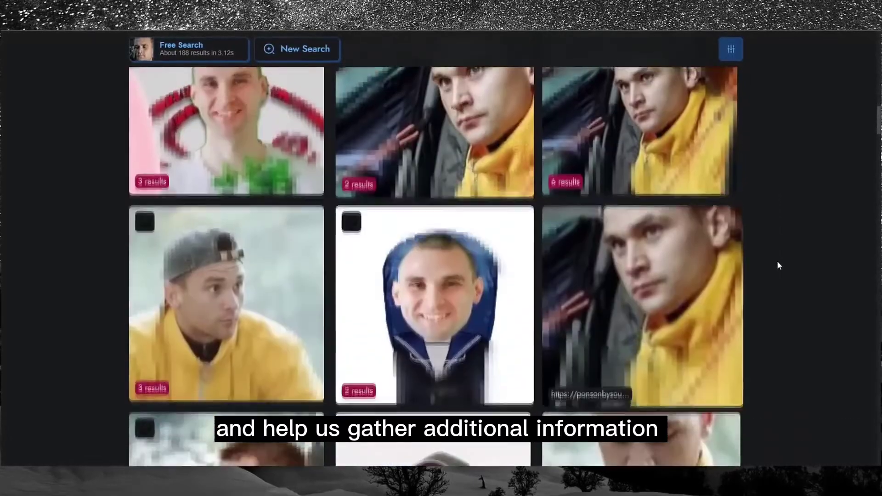
{"action": "scroll", "coordinate": [778, 266], "scroll_direction": "down", "scroll_amount": 10}
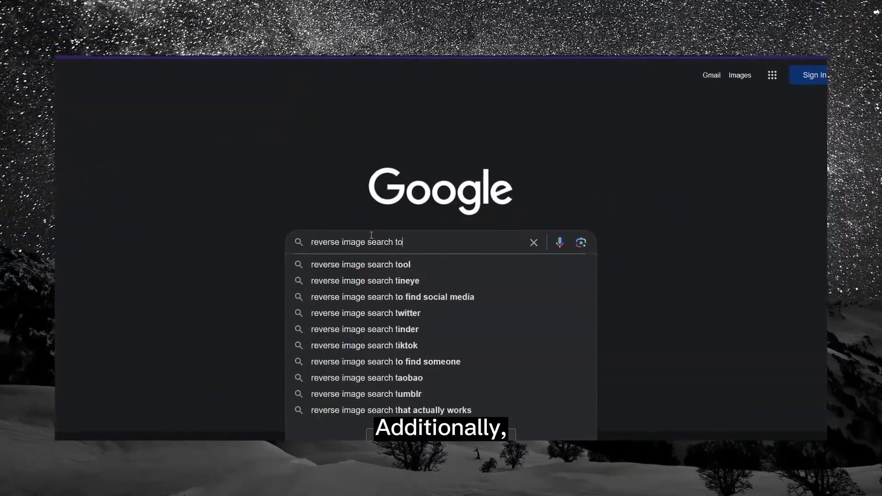
Search Google for 'reverse image search tools' and browse the listed tools like TinEye and Duplichecker
{"action": "type", "text": "ools"}
{"action": "key", "text": "Return"}
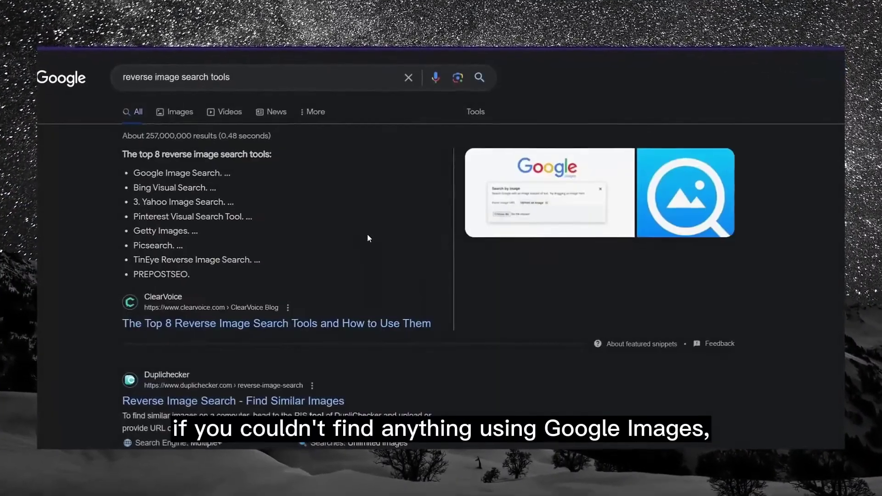
{"action": "scroll", "coordinate": [364, 233], "scroll_direction": "down", "scroll_amount": 3}
{"action": "scroll", "coordinate": [364, 233], "scroll_direction": "down", "scroll_amount": 8}
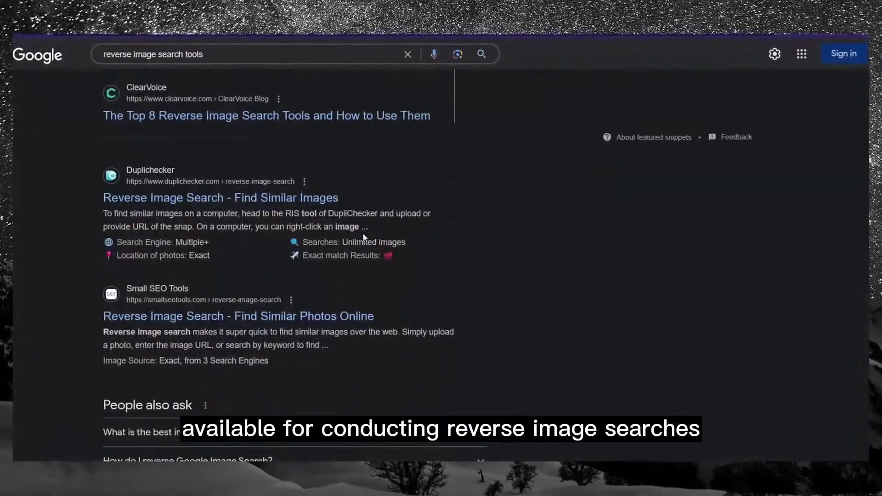
{"action": "scroll", "coordinate": [361, 238], "scroll_direction": "down", "scroll_amount": 4}
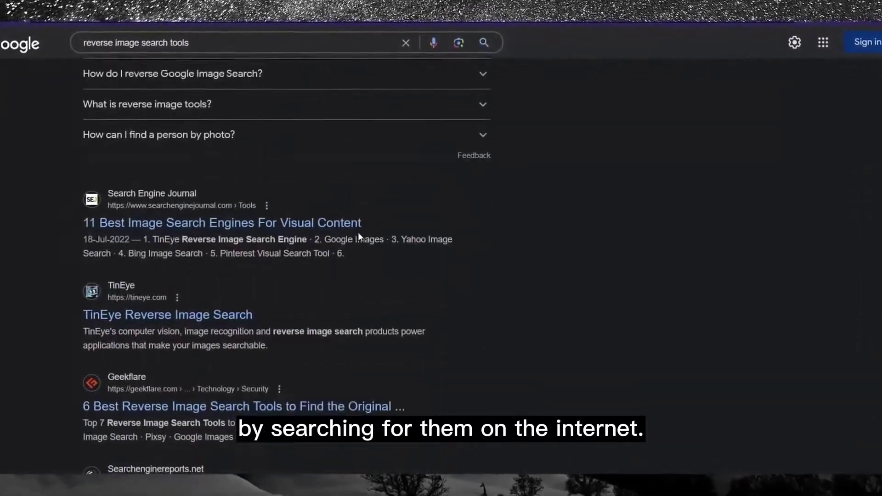
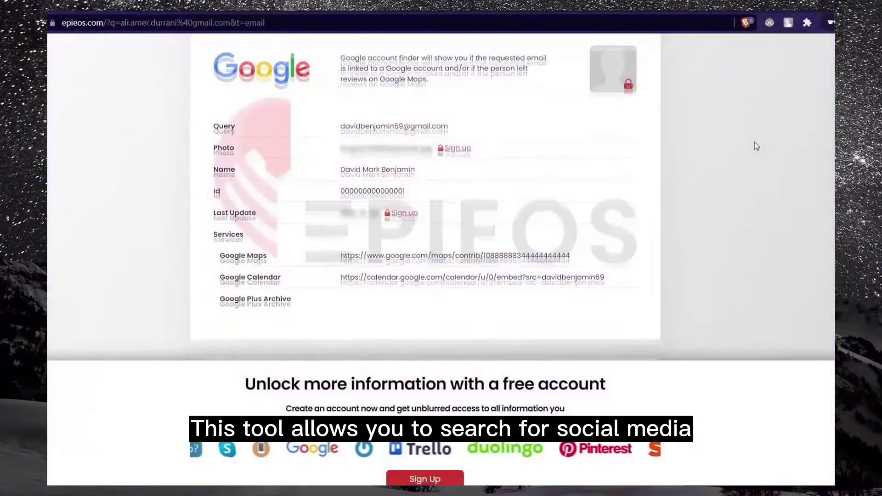
Scroll through the Epieos results for the searched email, reviewing the Google and Trello accounts found
{"action": "scroll", "coordinate": [756, 146], "scroll_direction": "down", "scroll_amount": 8}
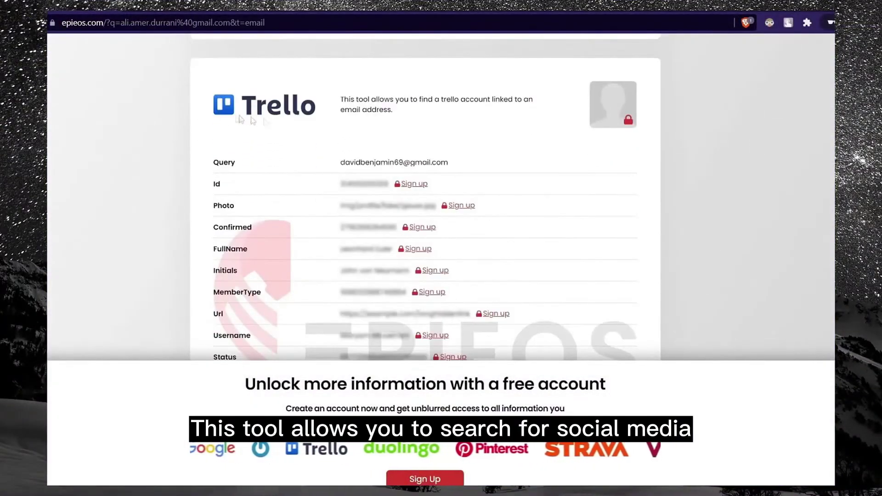
{"action": "scroll", "coordinate": [703, 133], "scroll_direction": "down", "scroll_amount": 5}
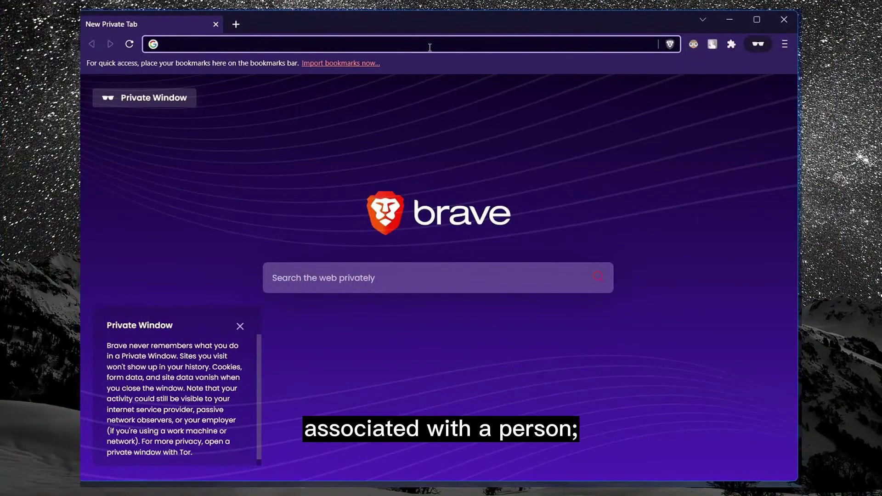
Search Social Searcher's USERS tab for the target's full name
{"action": "type", "text": "ial-searcher.com"}
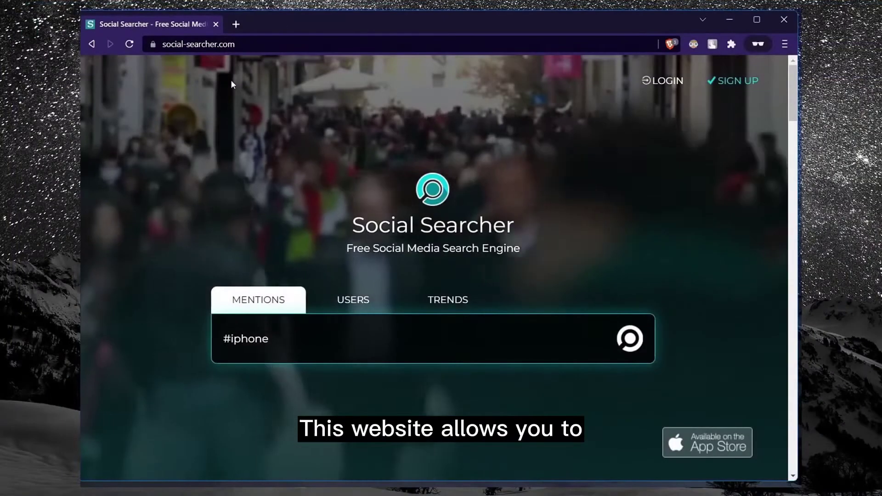
{"action": "left_click", "coordinate": [346, 300]}
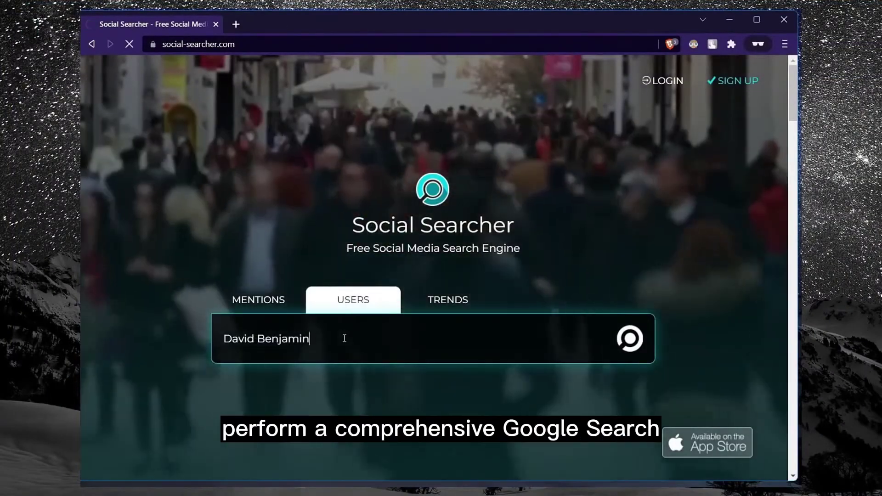
{"action": "key", "text": "Return"}
Compare the user results on Twitter, Instagram and TikTok, then start a CheckUsernames check
{"action": "scroll", "coordinate": [345, 339], "scroll_direction": "down", "scroll_amount": 5}
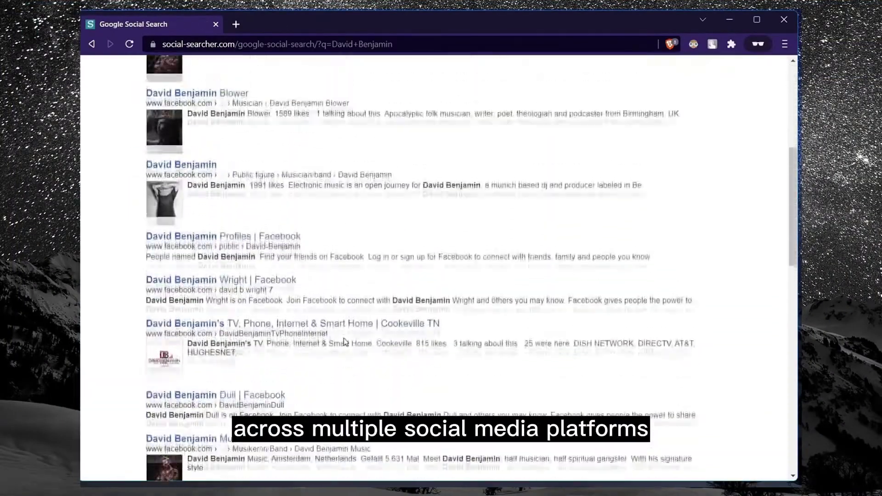
{"action": "left_click", "coordinate": [289, 174]}
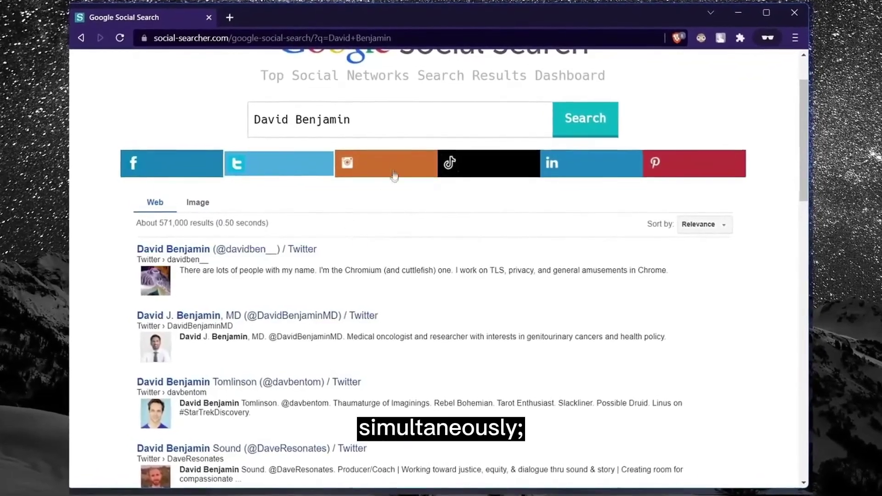
{"action": "left_click", "coordinate": [394, 175]}
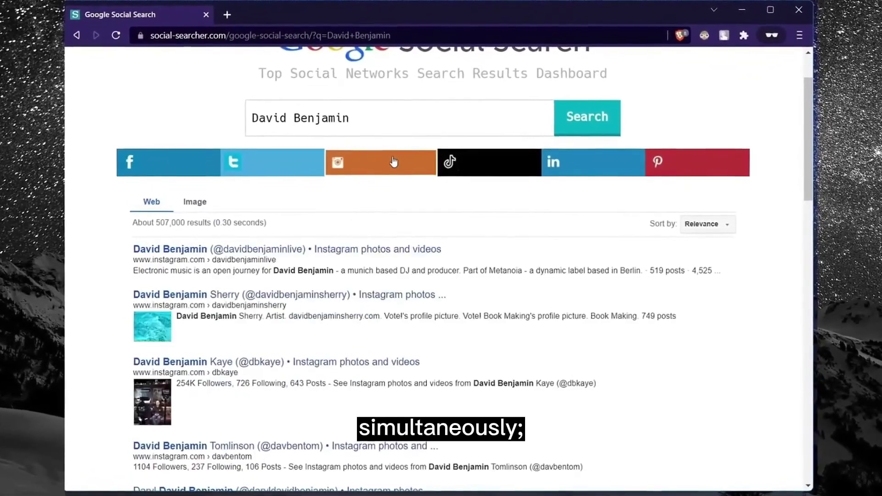
{"action": "left_click", "coordinate": [459, 175]}
{"action": "type", "text": "checkusernames."}
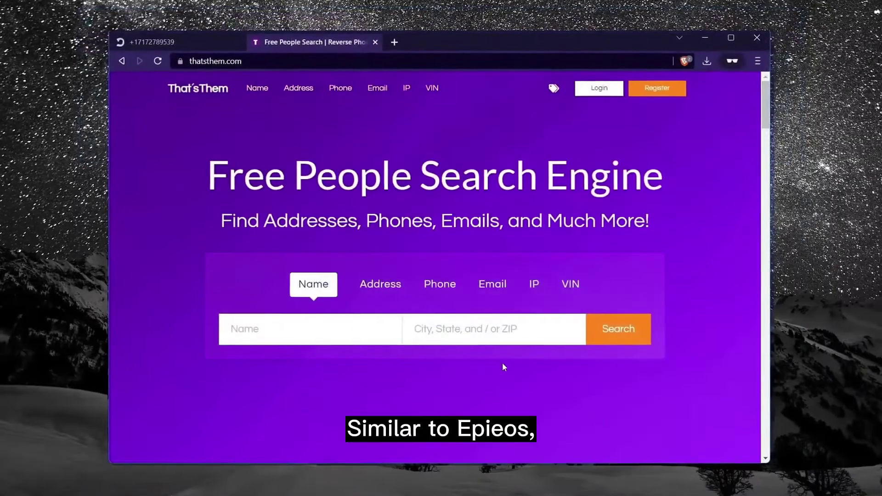
Run a That'sThem reverse phone lookup, then populate IntelTechniques' Facebook tool fields with the profile ID
{"action": "left_click", "coordinate": [437, 288]}
{"action": "right_click", "coordinate": [438, 336]}
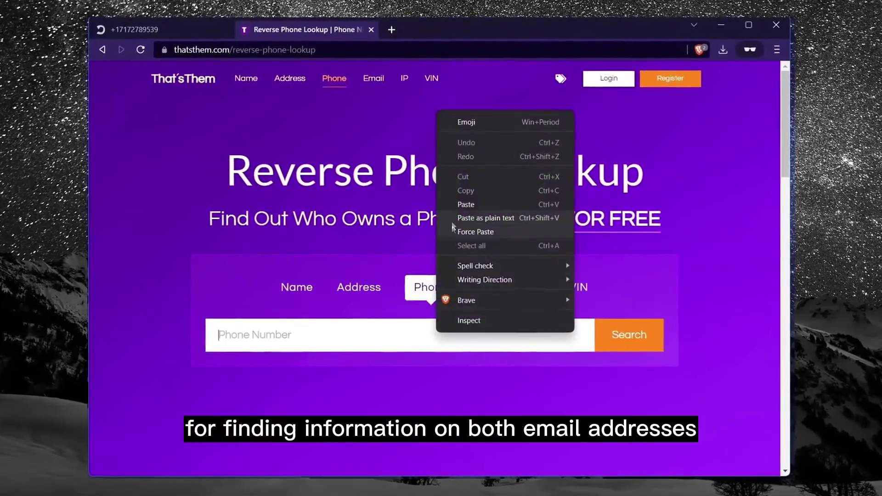
{"action": "left_click", "coordinate": [465, 204]}
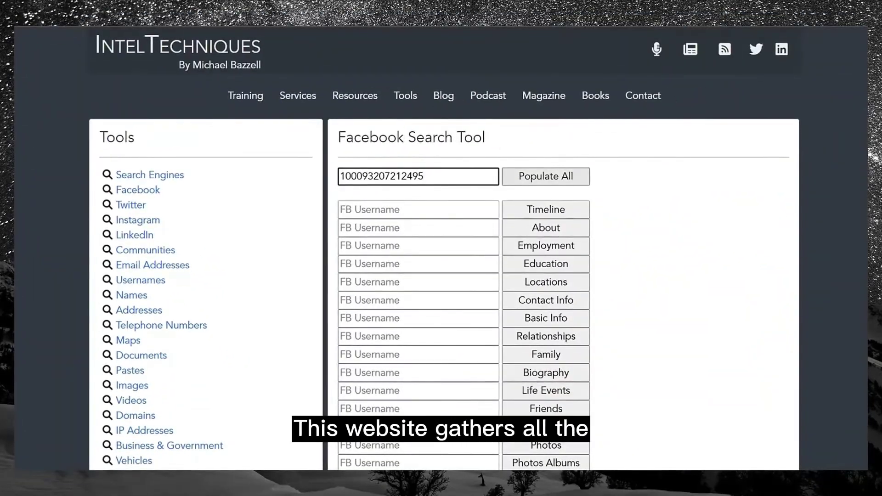
{"action": "key", "text": "Return"}
{"action": "scroll", "coordinate": [441, 275], "scroll_direction": "down", "scroll_amount": 3}
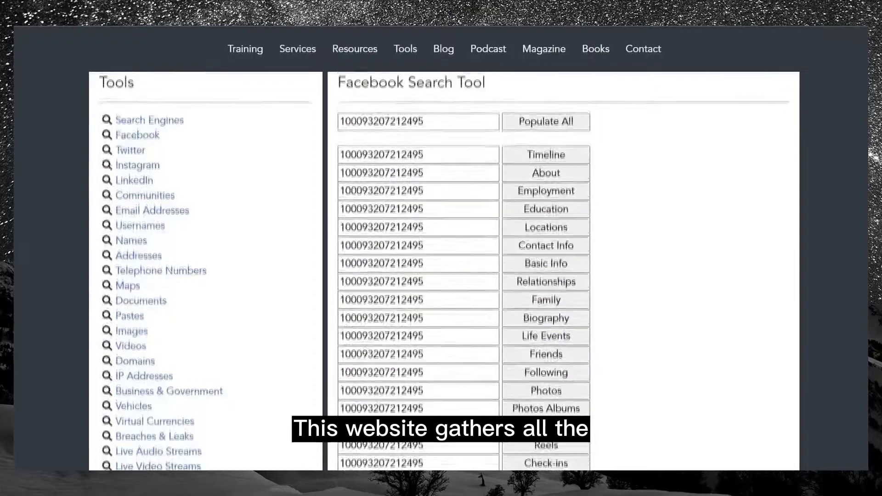